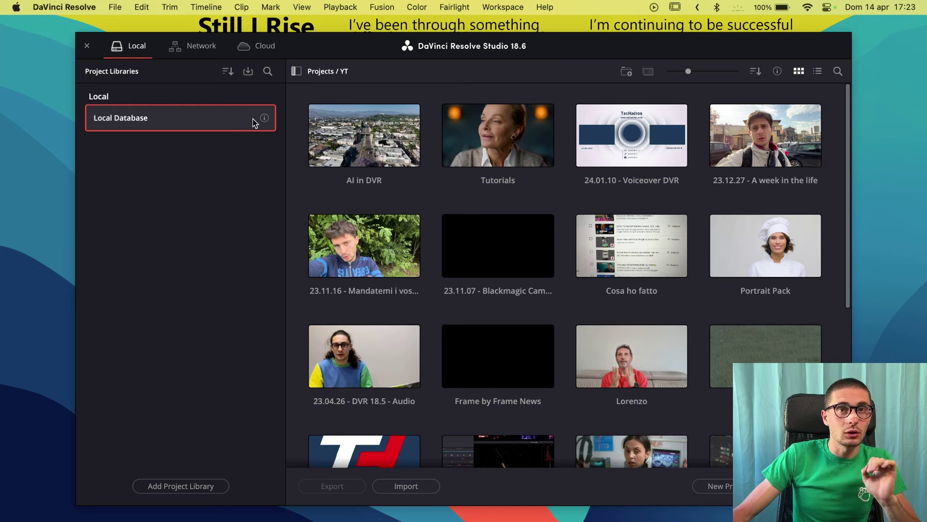
Load the AI in DVR project, then bring back the Project Manager with Shift+1.
{"action": "double_click", "coordinate": [347, 142]}
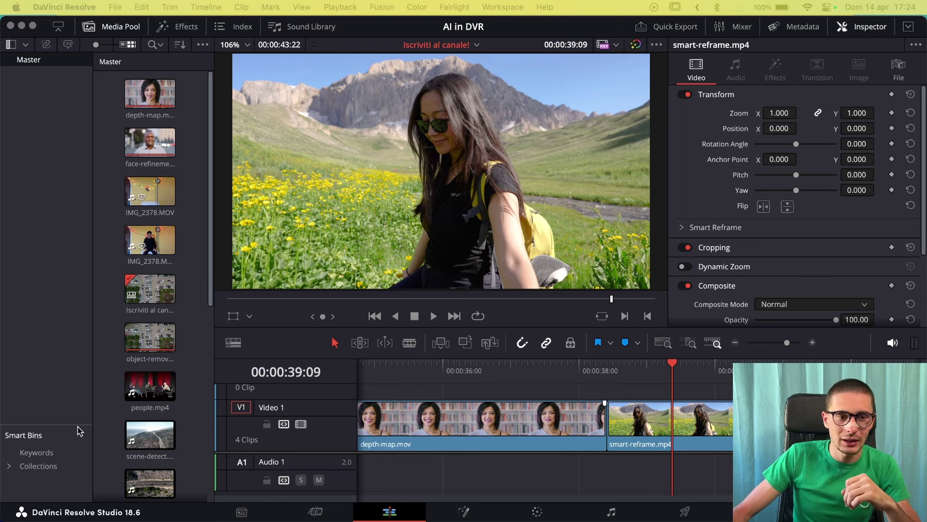
{"action": "key", "text": "shift+1"}
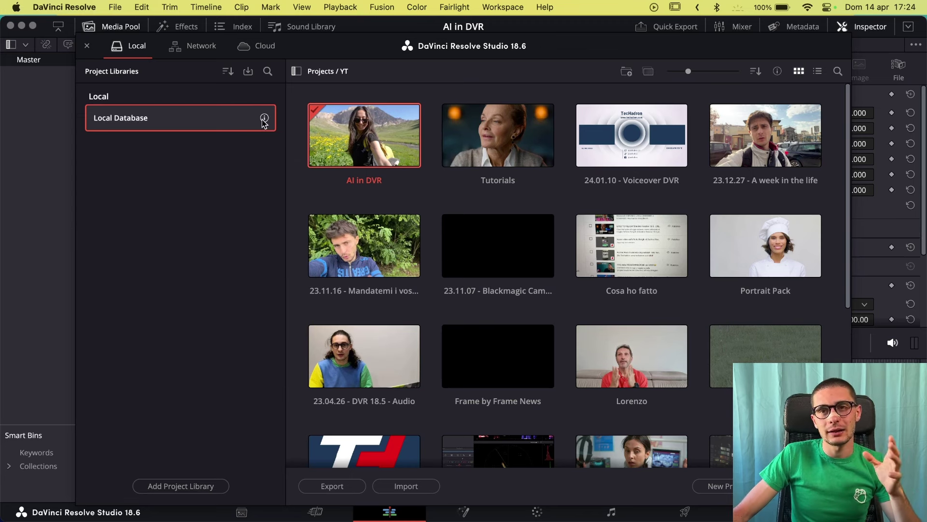
{"action": "right_click", "coordinate": [357, 141]}
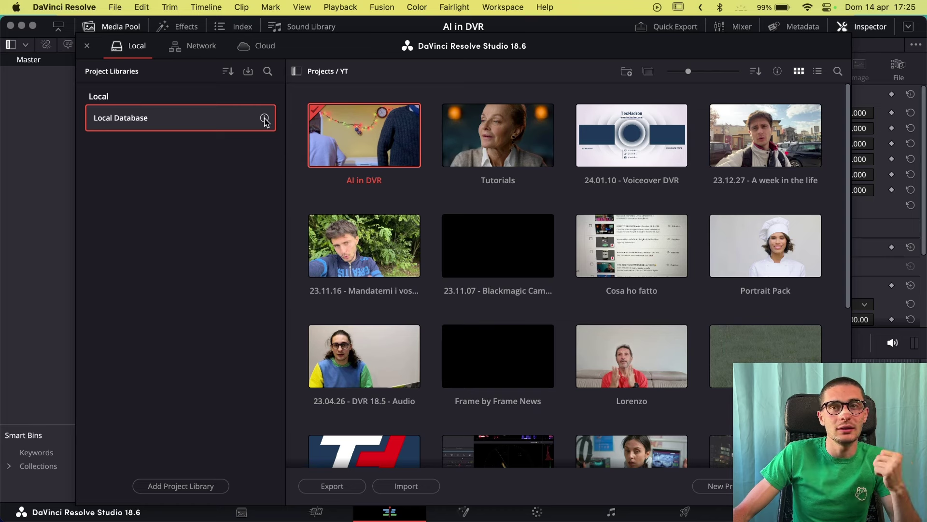
{"action": "left_click", "coordinate": [296, 71]}
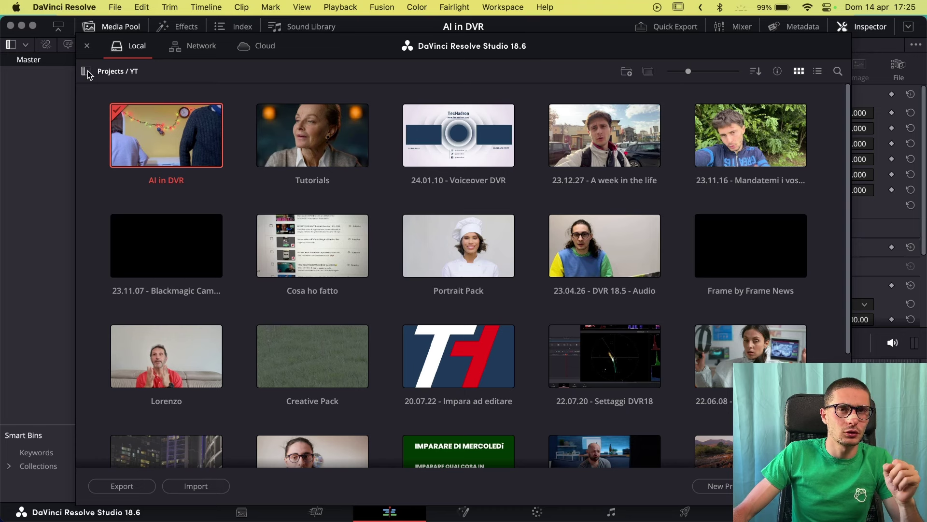
{"action": "left_click", "coordinate": [88, 73]}
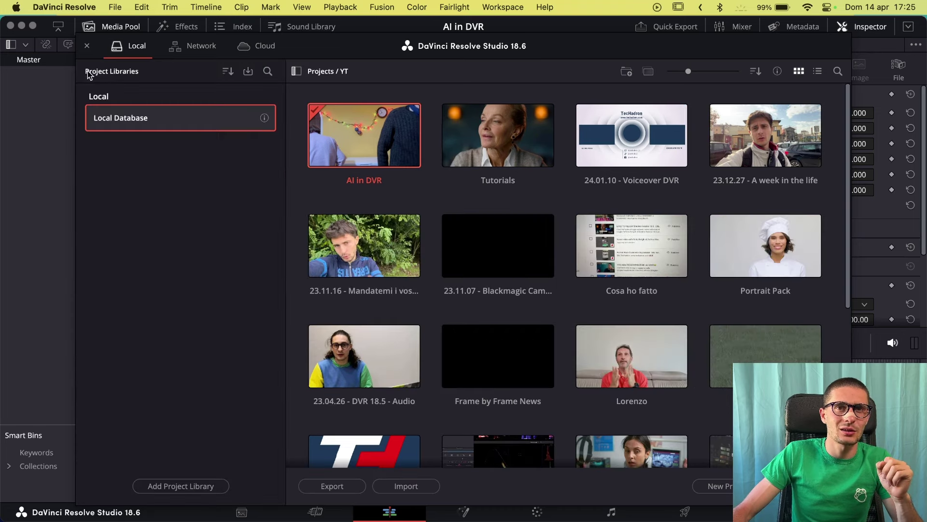
{"action": "left_click", "coordinate": [265, 118]}
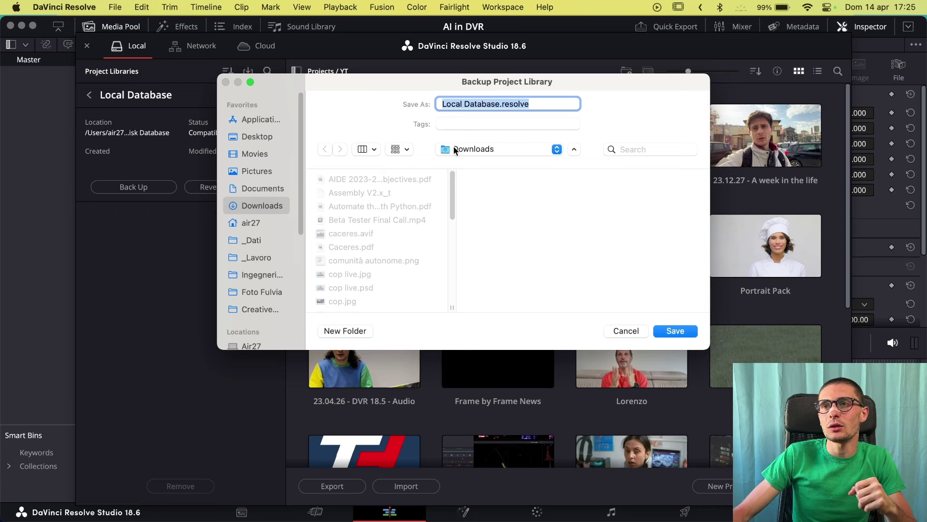
Save the Local Database backup file to Downloads, confirm the backup, and dismiss the success message.
{"action": "left_click", "coordinate": [671, 332]}
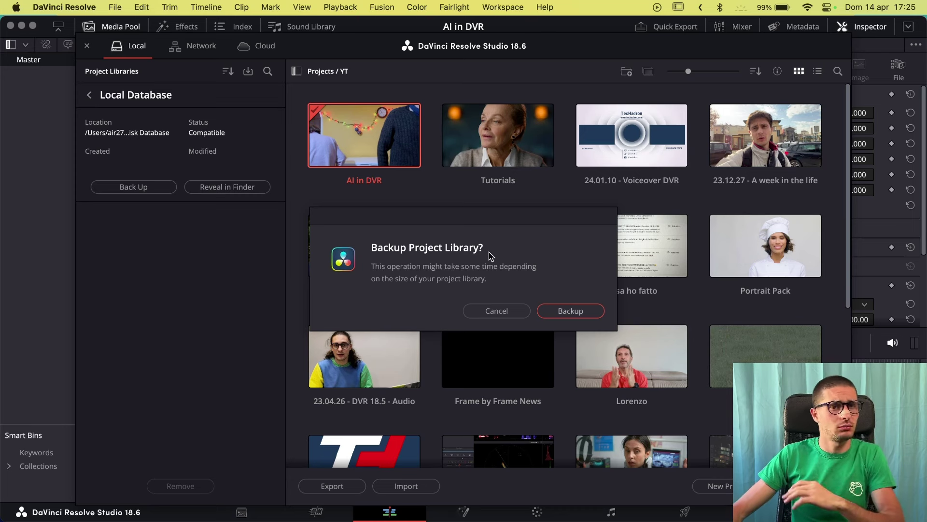
{"action": "left_click", "coordinate": [556, 313]}
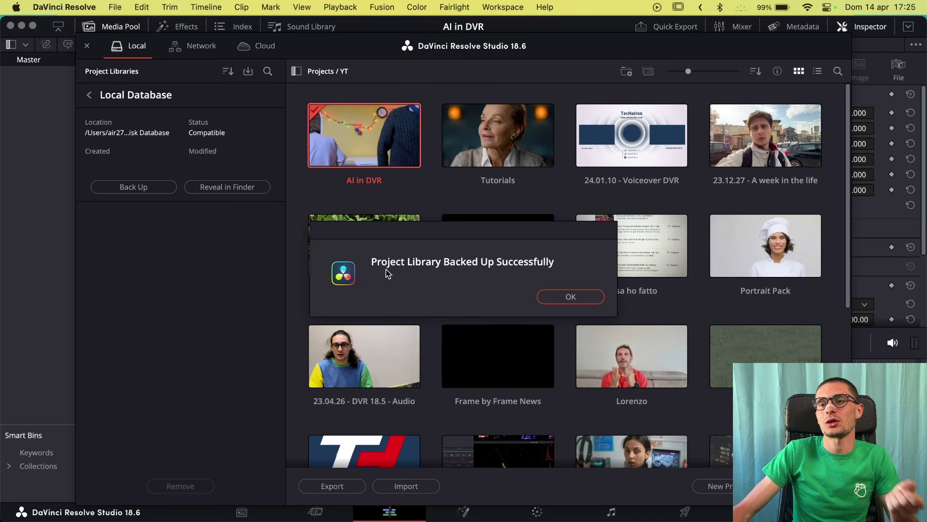
{"action": "left_click", "coordinate": [556, 297]}
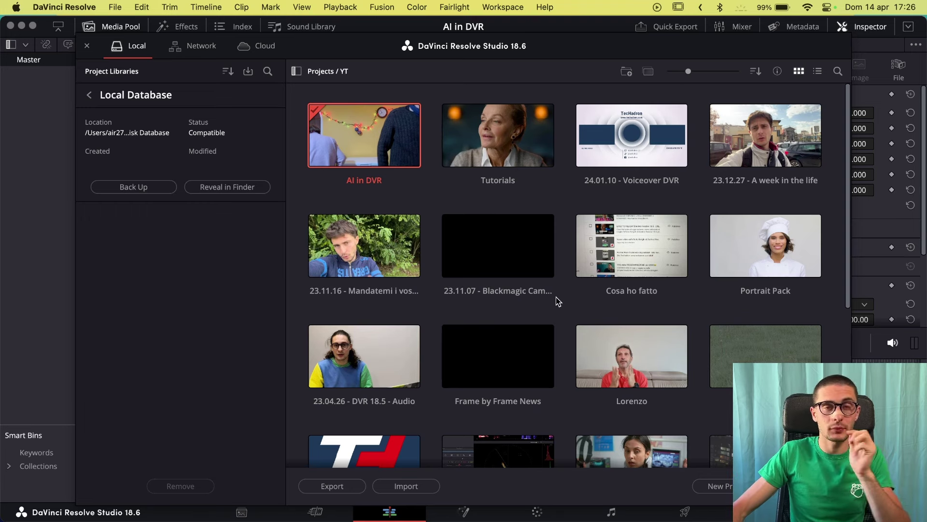
Close the Project Manager and the DaVinci Resolve window, then switch to the full-screen browser.
{"action": "left_click", "coordinate": [87, 47]}
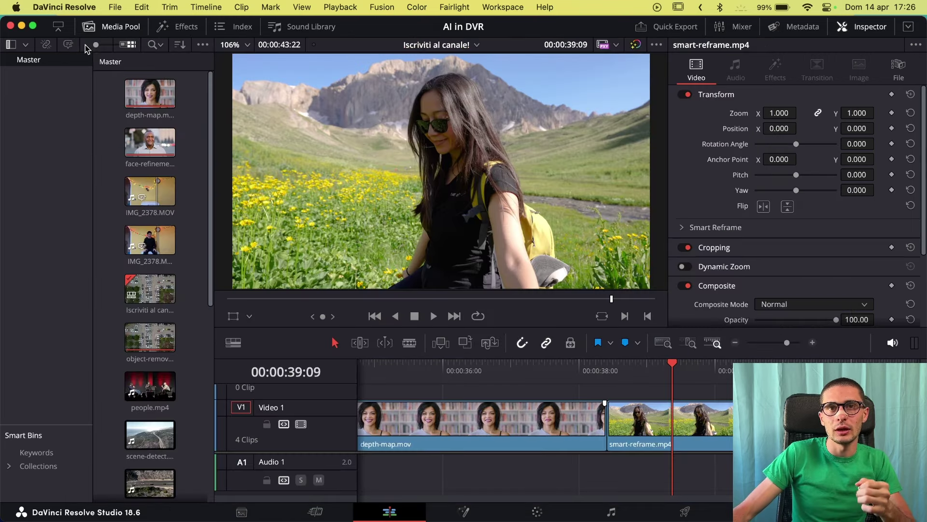
{"action": "left_click", "coordinate": [10, 26]}
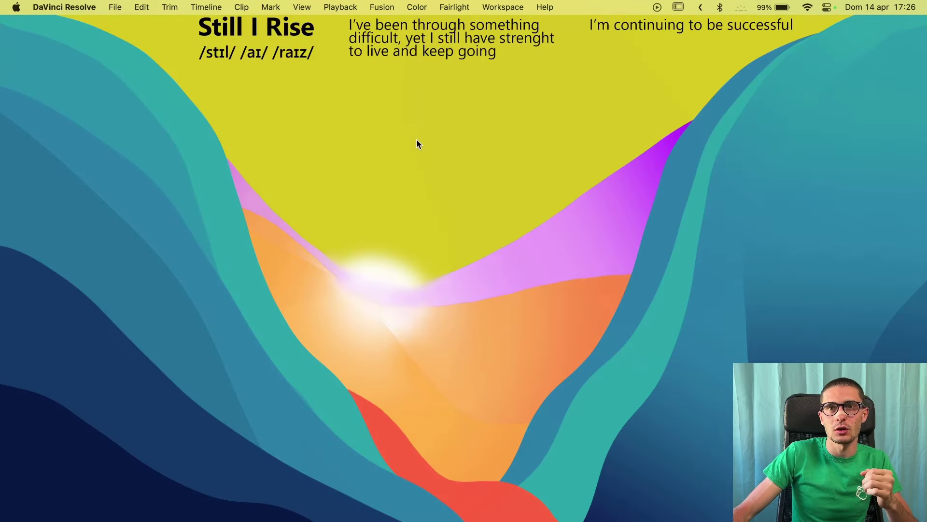
{"action": "key", "text": "ctrl+Right"}
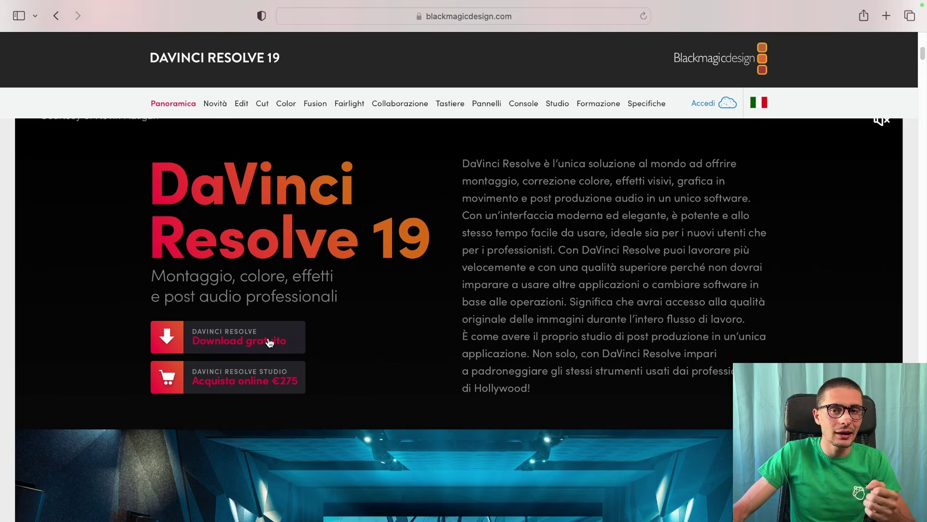
Open the DaVinci Resolve 19 download choices and request the Studio 19 Public Beta for Mac.
{"action": "left_click", "coordinate": [270, 341]}
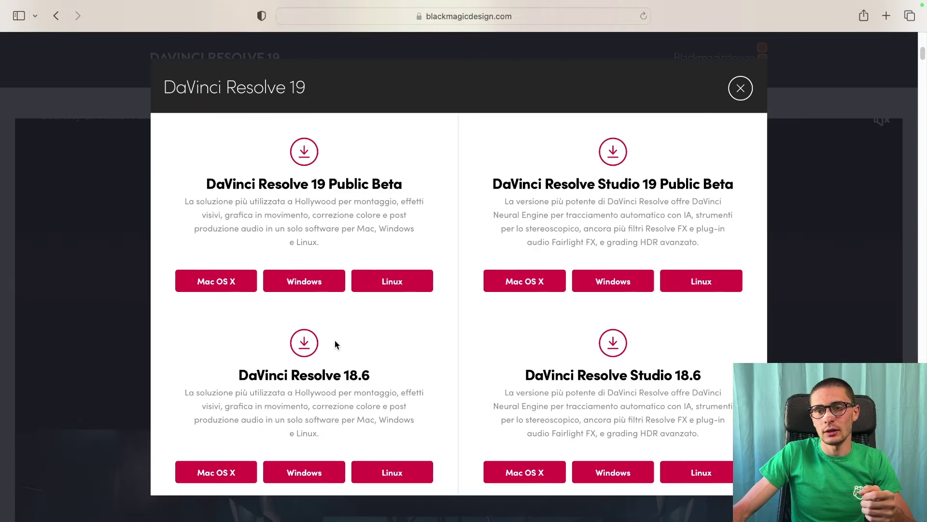
{"action": "left_click_drag", "start_coordinate": [206, 180], "coordinate": [404, 183]}
{"action": "left_click_drag", "start_coordinate": [490, 185], "coordinate": [734, 184]}
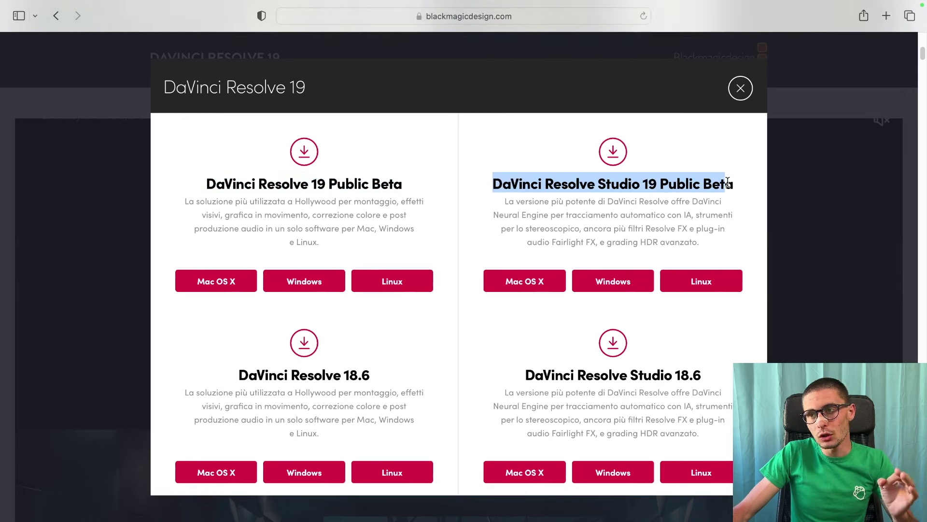
{"action": "left_click", "coordinate": [661, 218]}
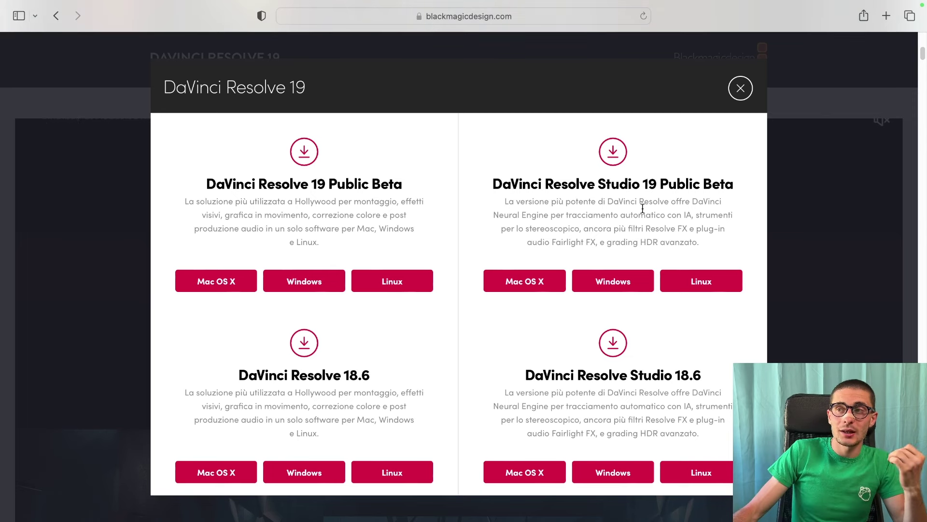
{"action": "double_click", "coordinate": [618, 184]}
{"action": "left_click", "coordinate": [605, 186]}
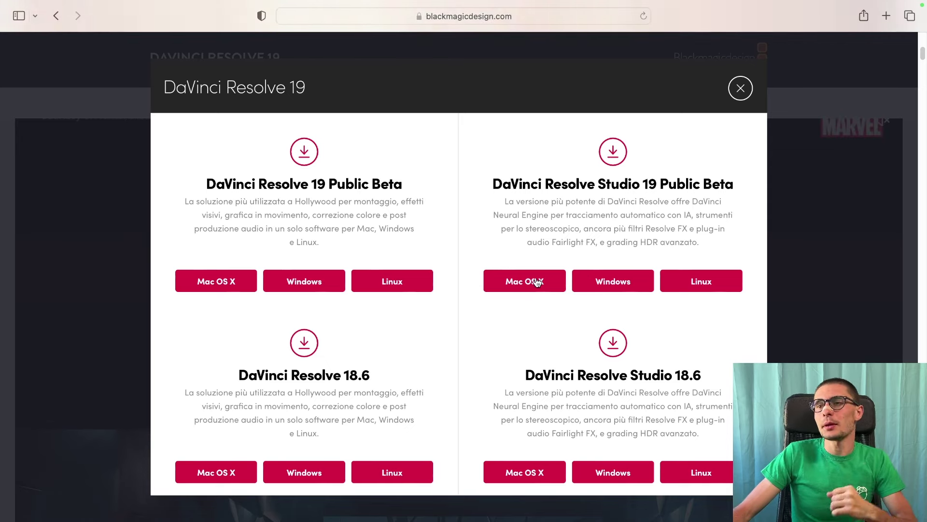
{"action": "key", "text": "Escape"}
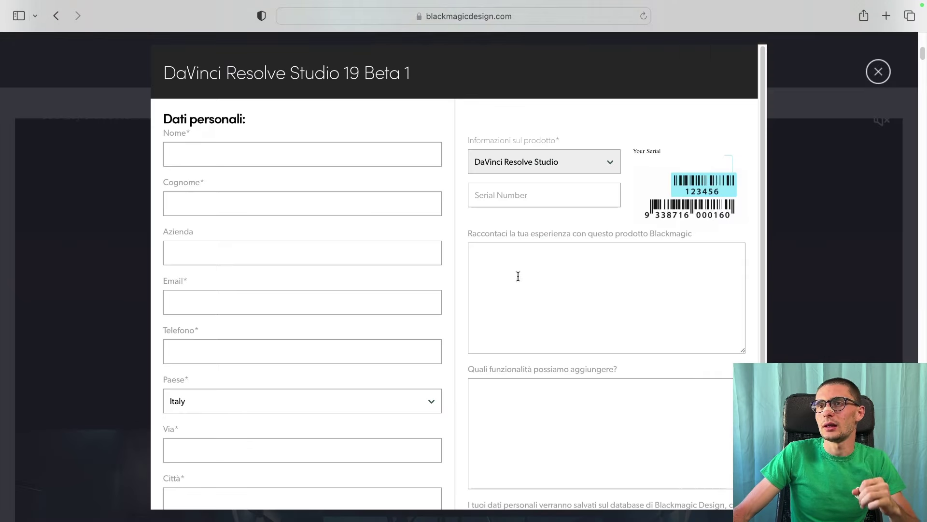
Choose Download Only to get DaVinci_Resolve_Studio_19.0b1_Mac.zip and close the thank-you dialog.
{"action": "scroll", "coordinate": [473, 251], "scroll_direction": "down", "scroll_amount": 1}
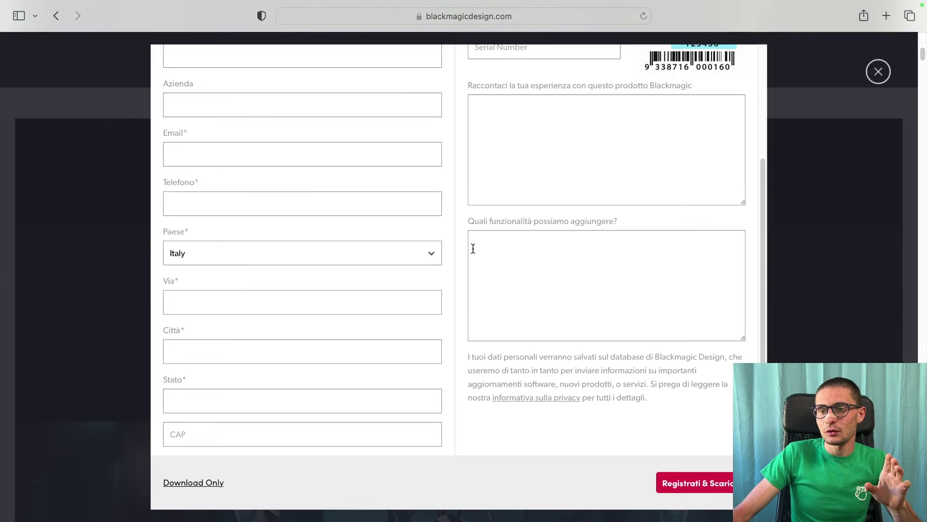
{"action": "scroll", "coordinate": [473, 251], "scroll_direction": "up", "scroll_amount": 3}
{"action": "scroll", "coordinate": [473, 249], "scroll_direction": "up", "scroll_amount": 2}
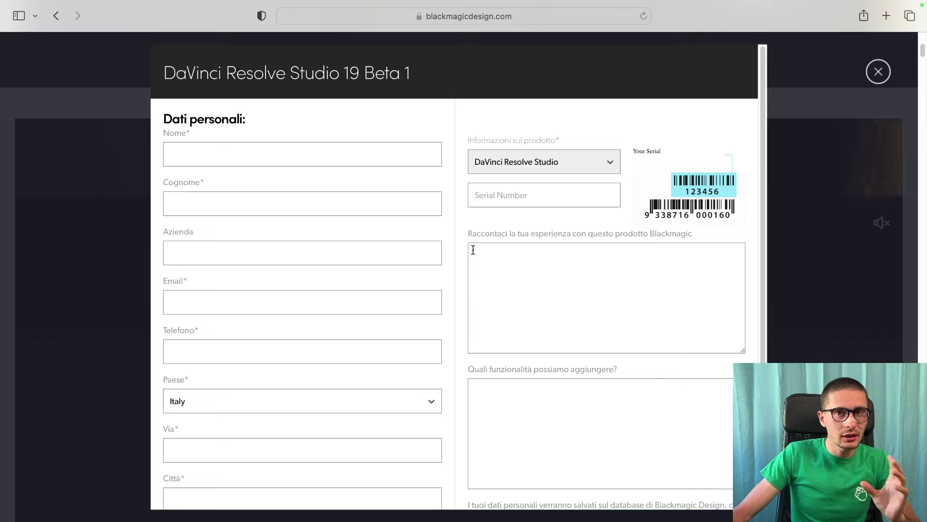
{"action": "scroll", "coordinate": [474, 250], "scroll_direction": "down", "scroll_amount": 1}
{"action": "scroll", "coordinate": [473, 250], "scroll_direction": "down", "scroll_amount": 5}
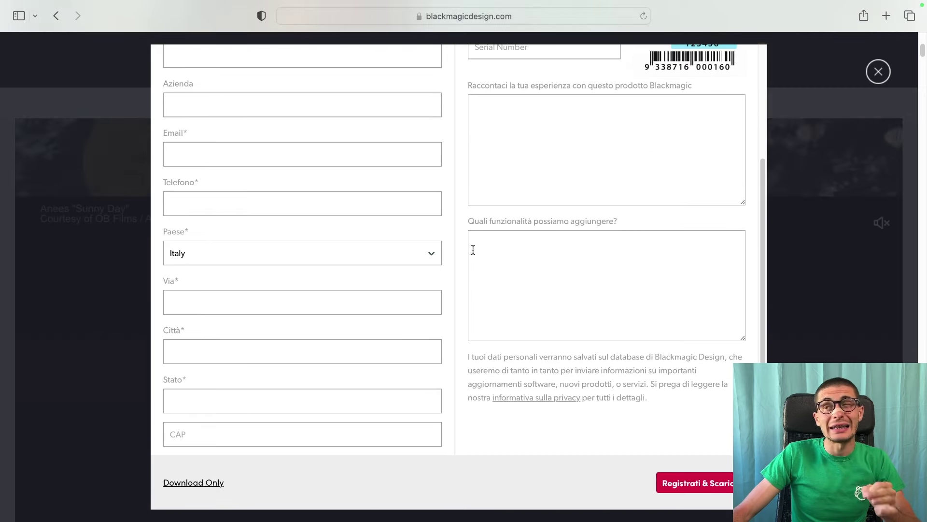
{"action": "left_click", "coordinate": [215, 483]}
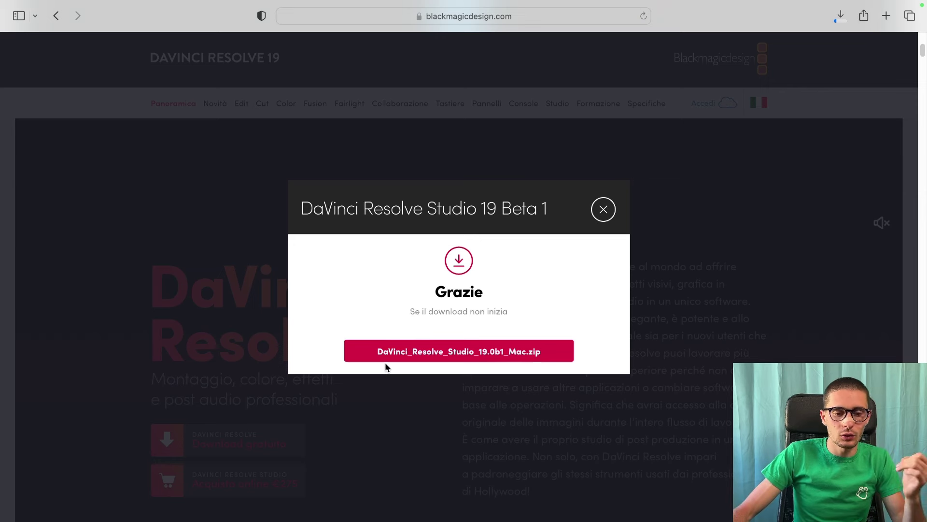
{"action": "left_click", "coordinate": [603, 210]}
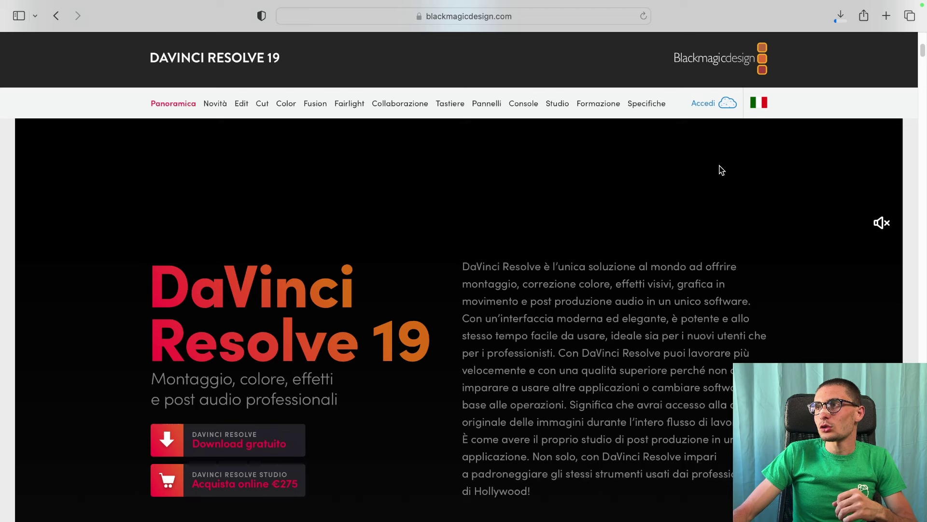
Open Safari's Downloads list to follow the Studio 19 beta zip's progress.
{"action": "left_click", "coordinate": [839, 19]}
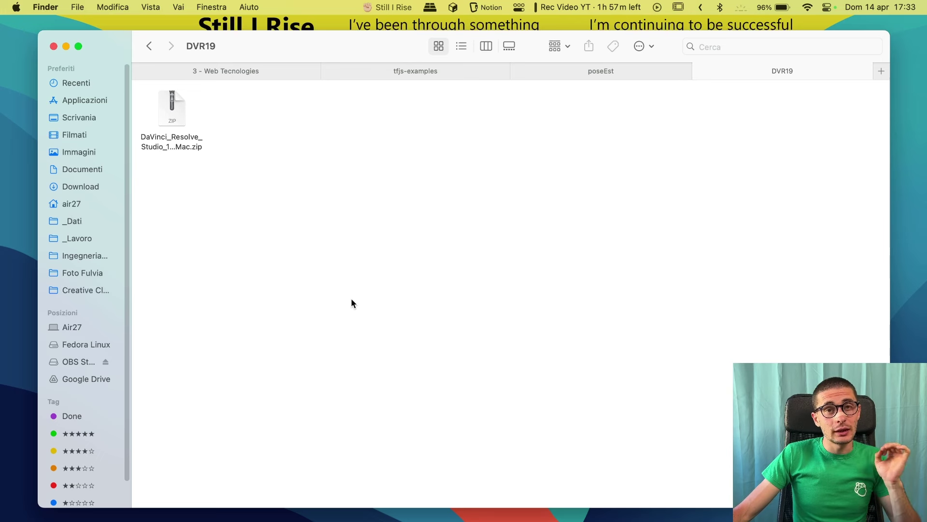
Extract the downloaded zip and place the resulting disk image beside it.
{"action": "left_click", "coordinate": [179, 140]}
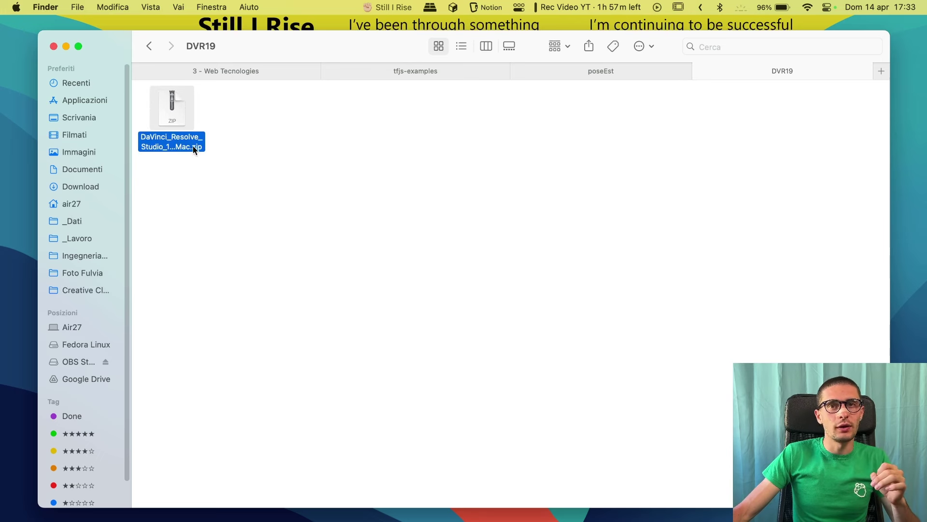
{"action": "left_click", "coordinate": [194, 171]}
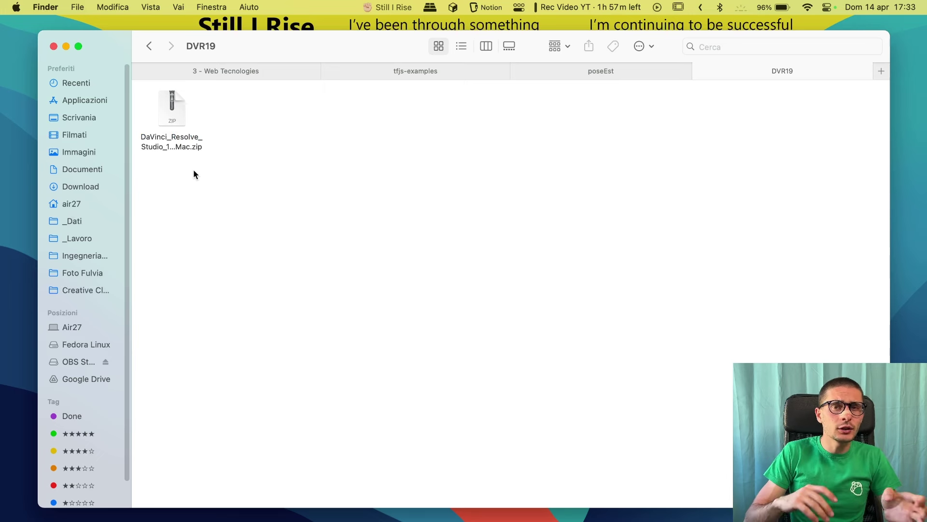
{"action": "left_click", "coordinate": [174, 116]}
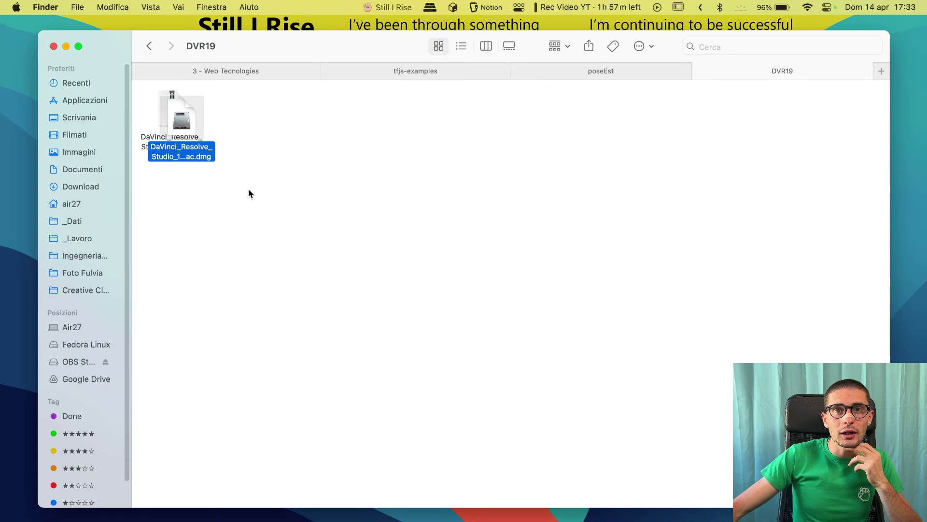
{"action": "mouse_move", "coordinate": [186, 118]}
{"action": "left_mouse_down"}
{"action": "mouse_move", "coordinate": [320, 127]}
{"action": "mouse_move", "coordinate": [262, 110]}
{"action": "left_mouse_up"}
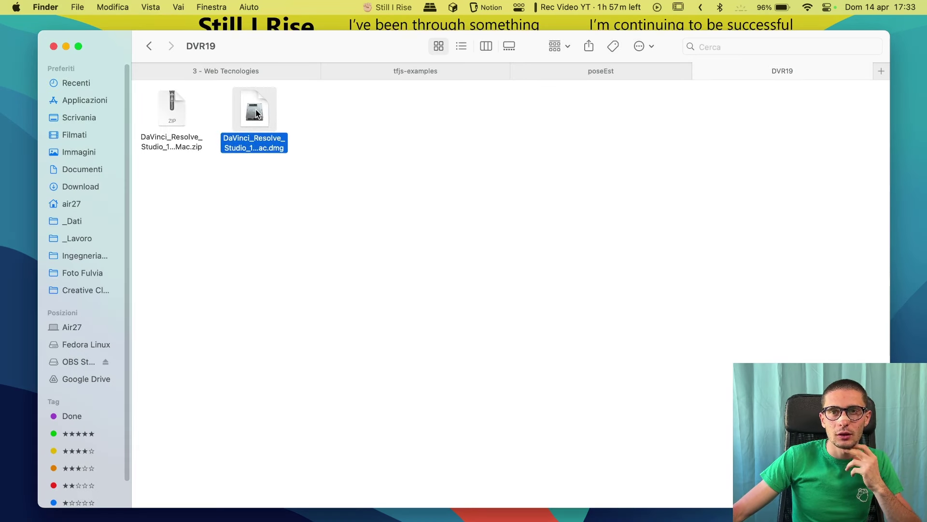
{"action": "left_click", "coordinate": [359, 153]}
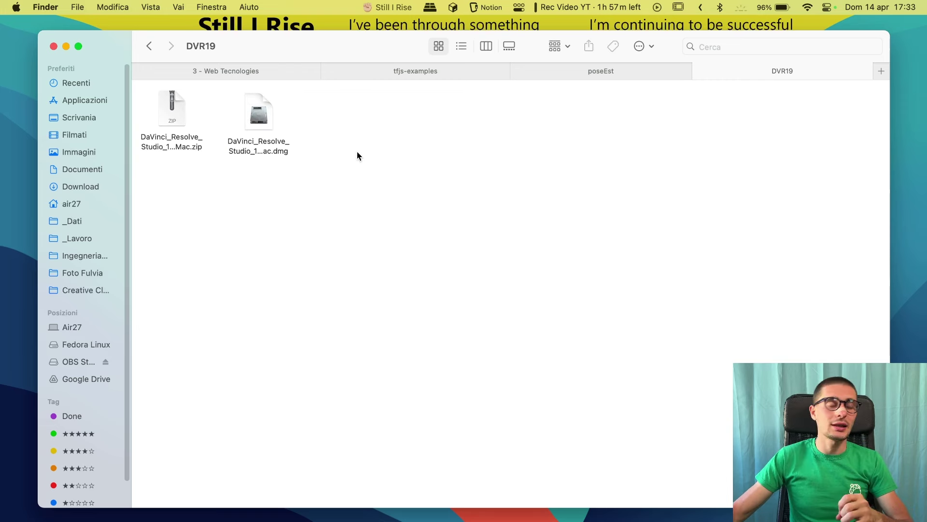
Mount the DaVinci Resolve Studio disk image and center its install window.
{"action": "left_click", "coordinate": [256, 117]}
{"action": "double_click", "coordinate": [261, 148]}
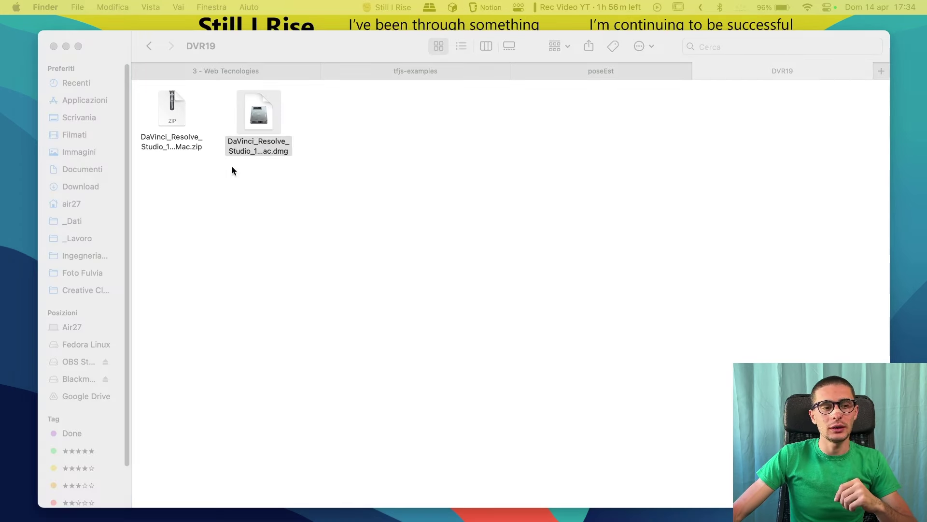
{"action": "left_click_drag", "start_coordinate": [251, 388], "coordinate": [452, 62]}
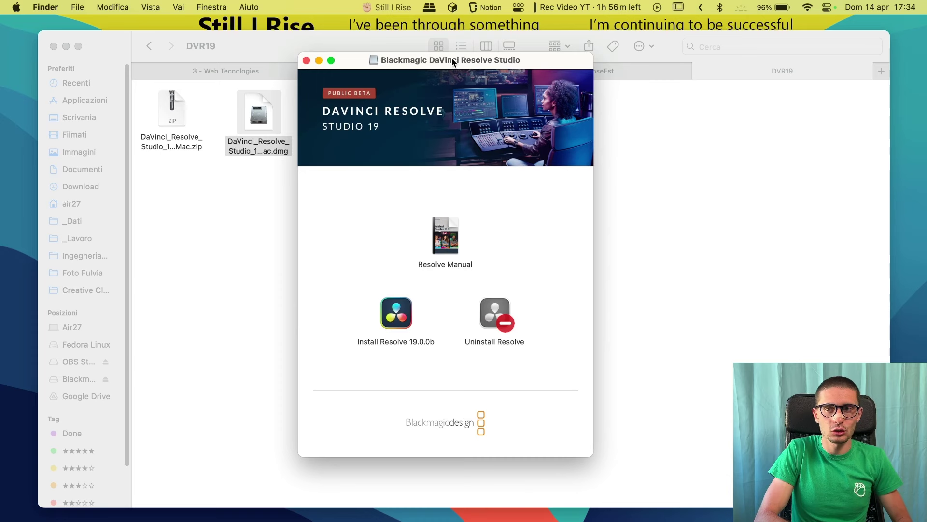
Move the install window to the upper left and select the Install Resolve 19.0.0b package.
{"action": "left_click_drag", "start_coordinate": [453, 62], "coordinate": [261, 39]}
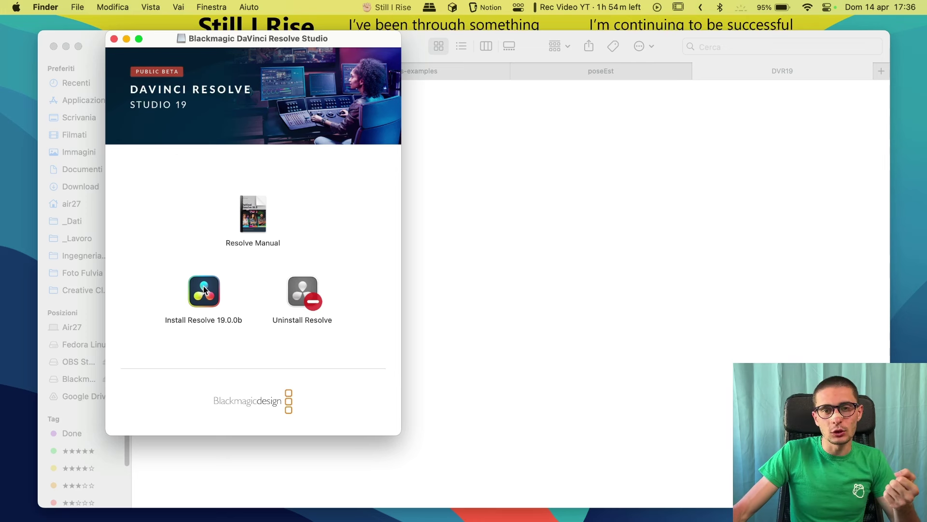
{"action": "left_click", "coordinate": [205, 289]}
Launch the Install Resolve 19.0.0b installer and close the Finder and disk image windows.
{"action": "double_click", "coordinate": [218, 317]}
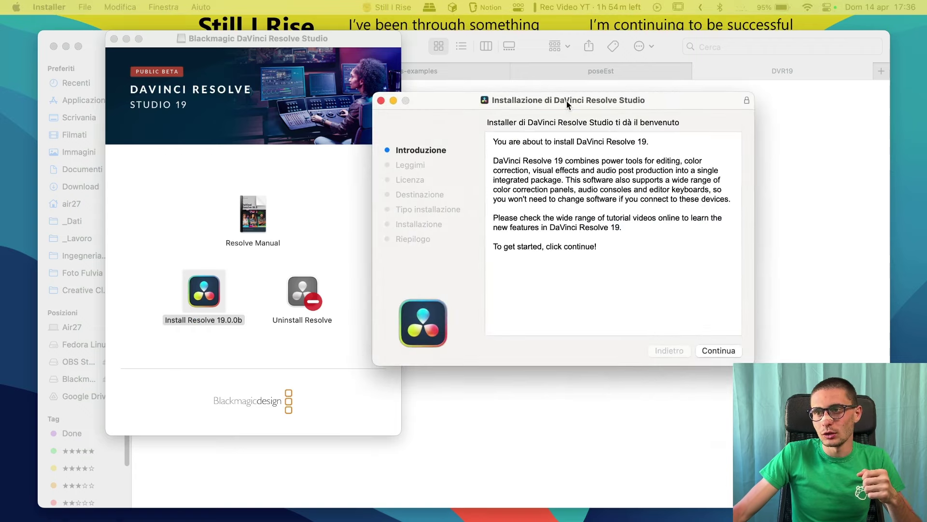
{"action": "left_click_drag", "start_coordinate": [505, 110], "coordinate": [474, 110]}
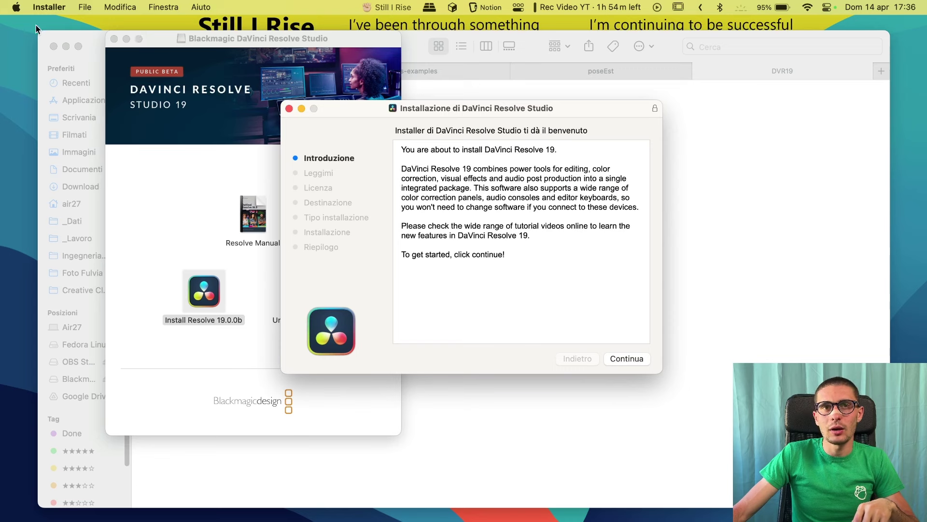
{"action": "left_click", "coordinate": [58, 46]}
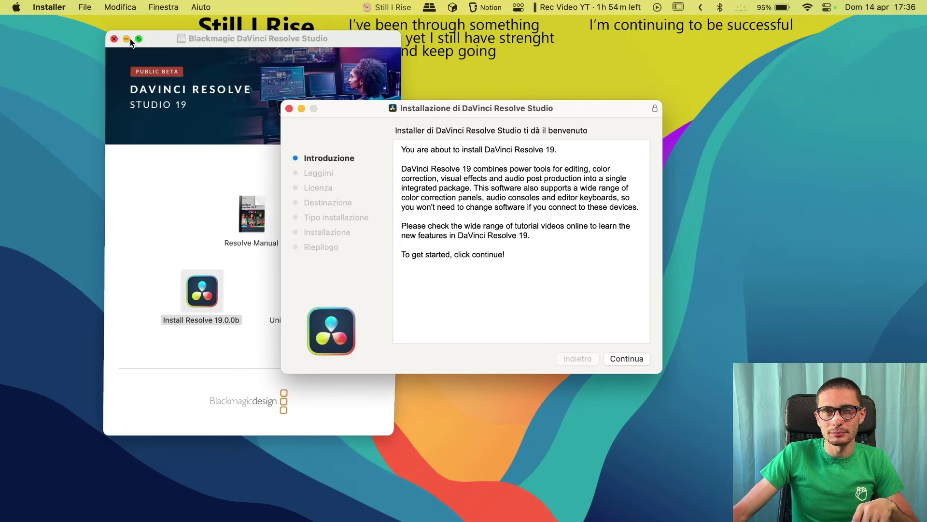
{"action": "left_click", "coordinate": [127, 39]}
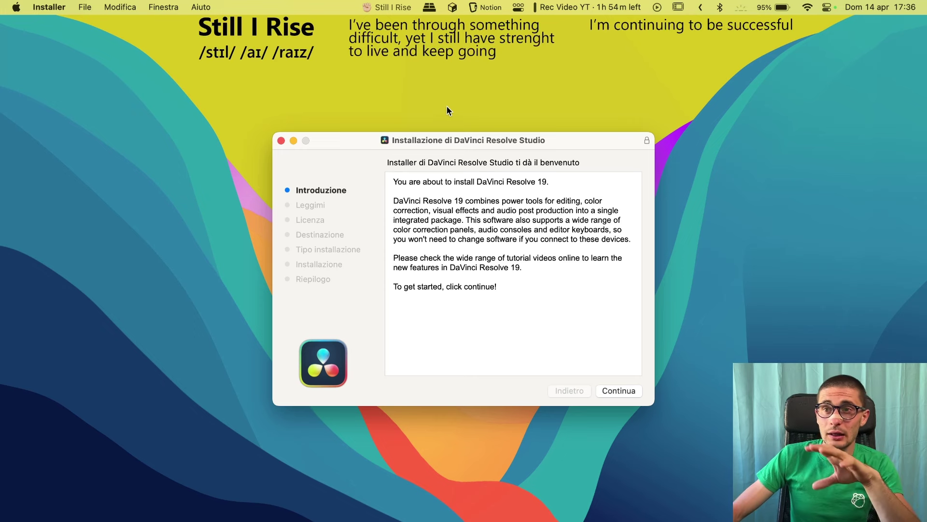
Continue past the introduction and release notes, accept the license, and reach the install location.
{"action": "left_click", "coordinate": [632, 388]}
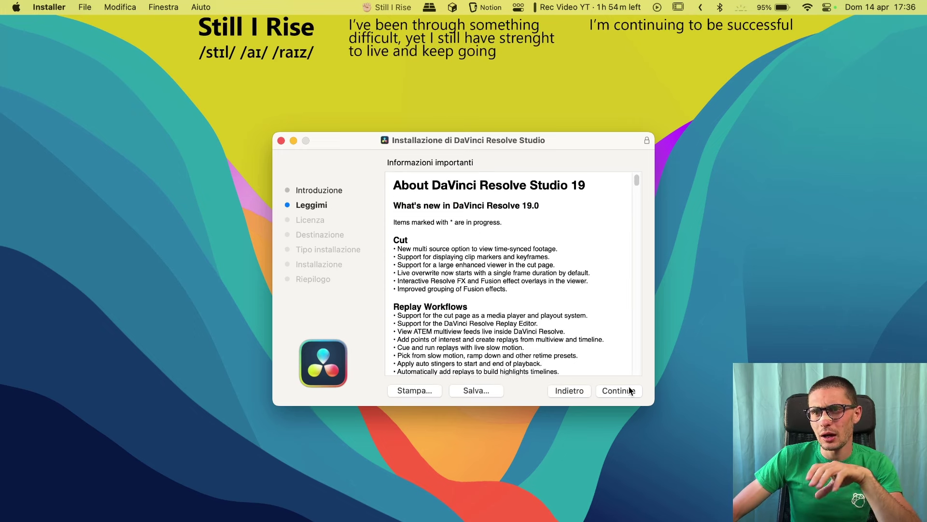
{"action": "left_click", "coordinate": [608, 391]}
{"action": "left_click", "coordinate": [610, 389]}
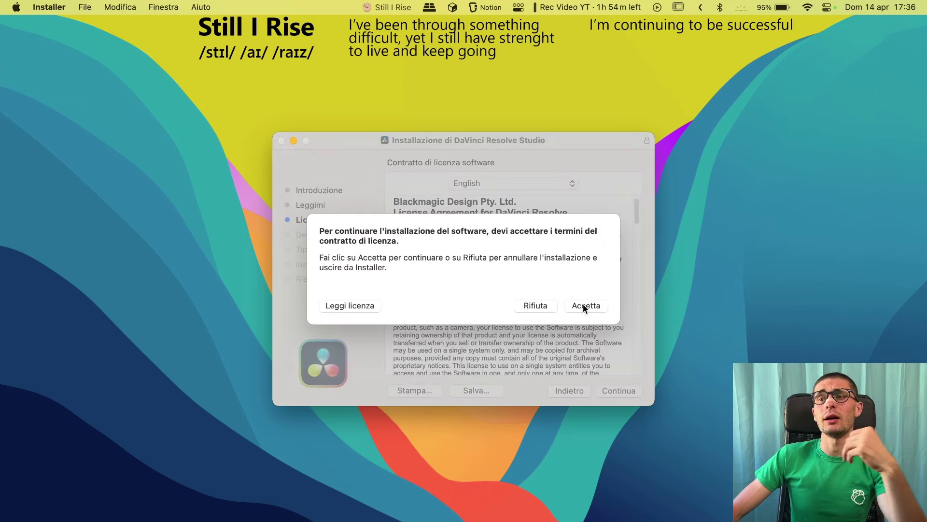
{"action": "left_click", "coordinate": [583, 304]}
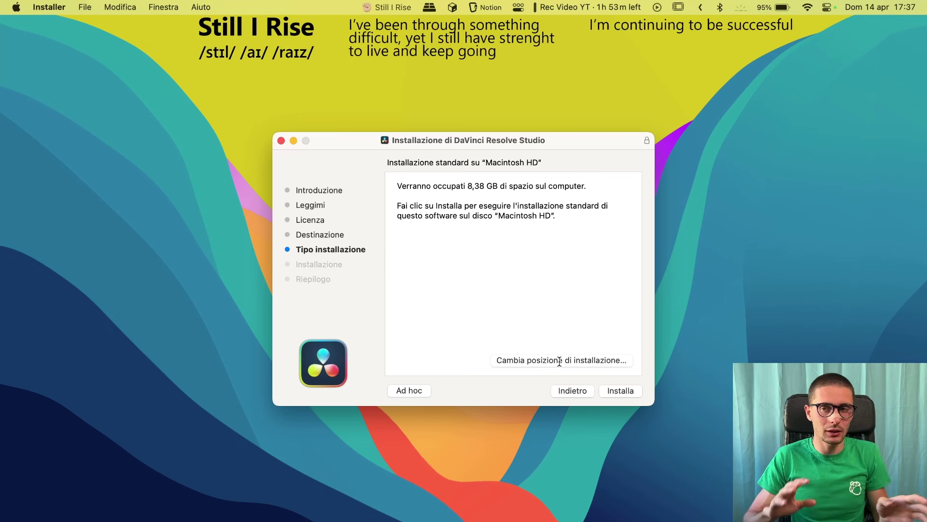
{"action": "left_click", "coordinate": [546, 361]}
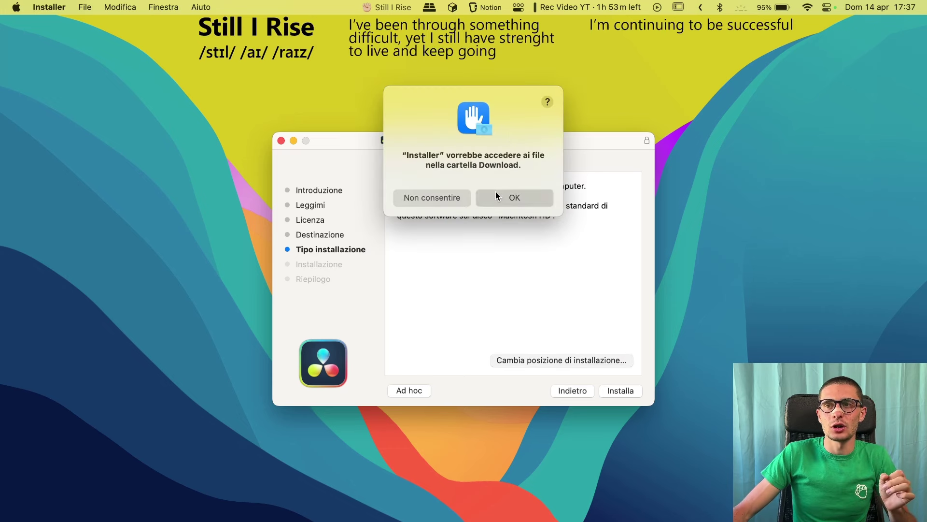
{"action": "left_click", "coordinate": [495, 193]}
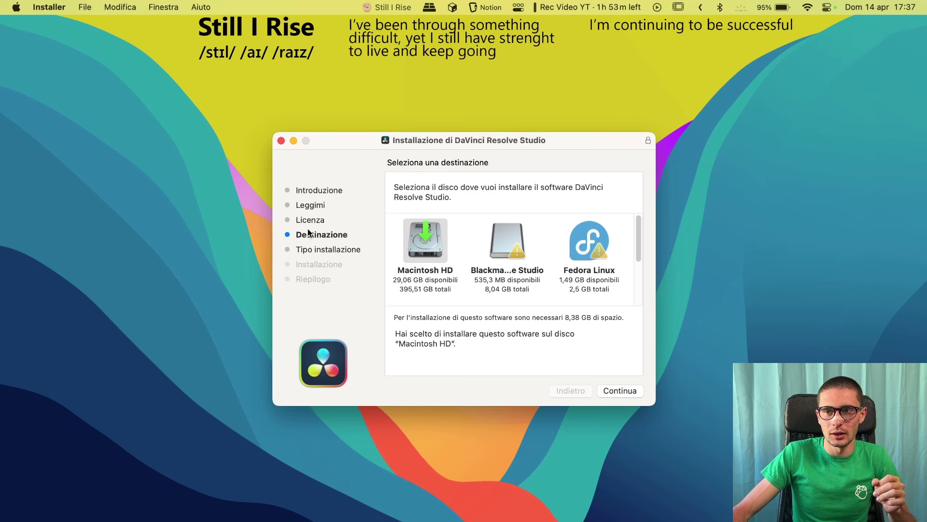
{"action": "left_click", "coordinate": [615, 391]}
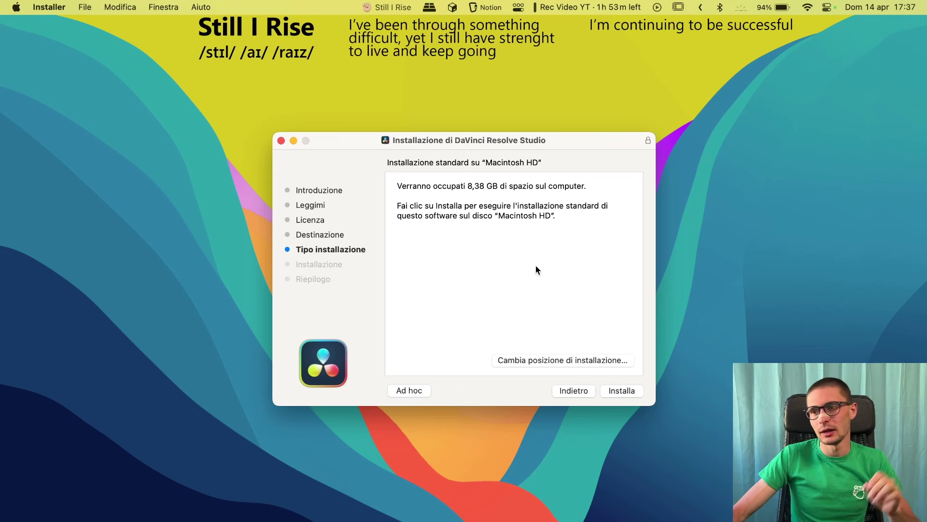
Start the installation and authorize it with the administrator password.
{"action": "left_click", "coordinate": [622, 390]}
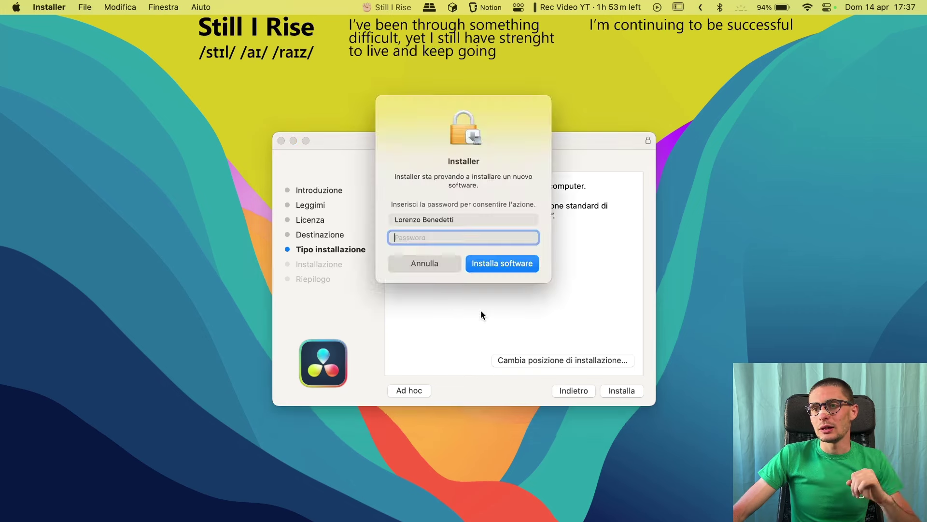
{"action": "type", "text": "••••••"}
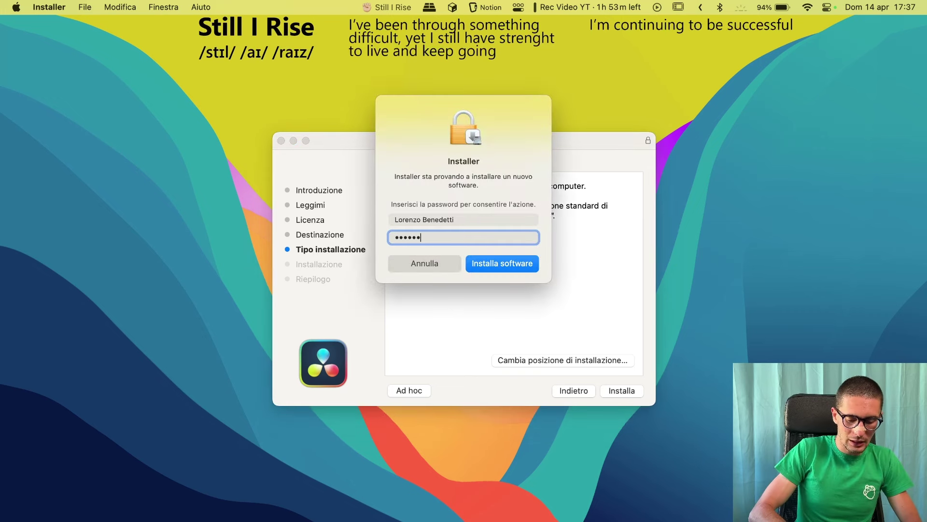
{"action": "key", "text": "Return"}
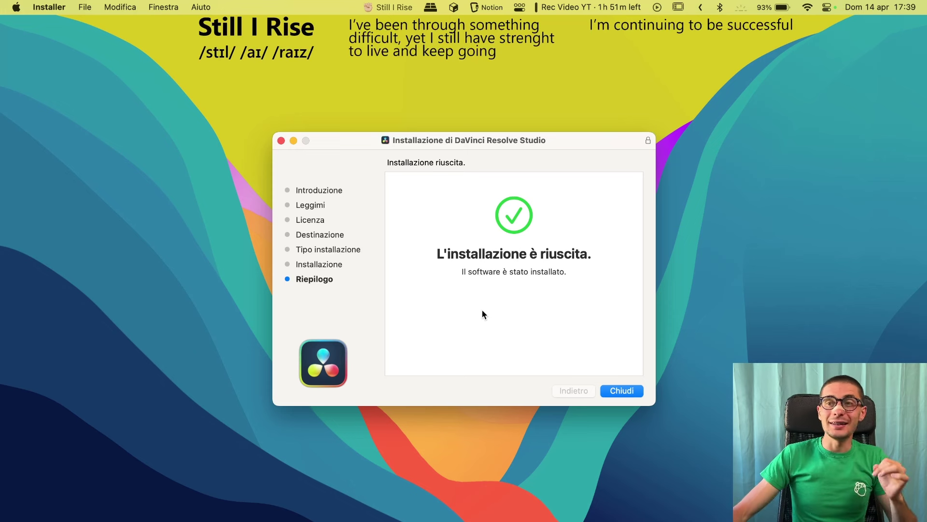
Close the finished installer, allow Download-folder access, and move the installer package to the Trash.
{"action": "left_click", "coordinate": [621, 390]}
{"action": "left_click", "coordinate": [508, 196]}
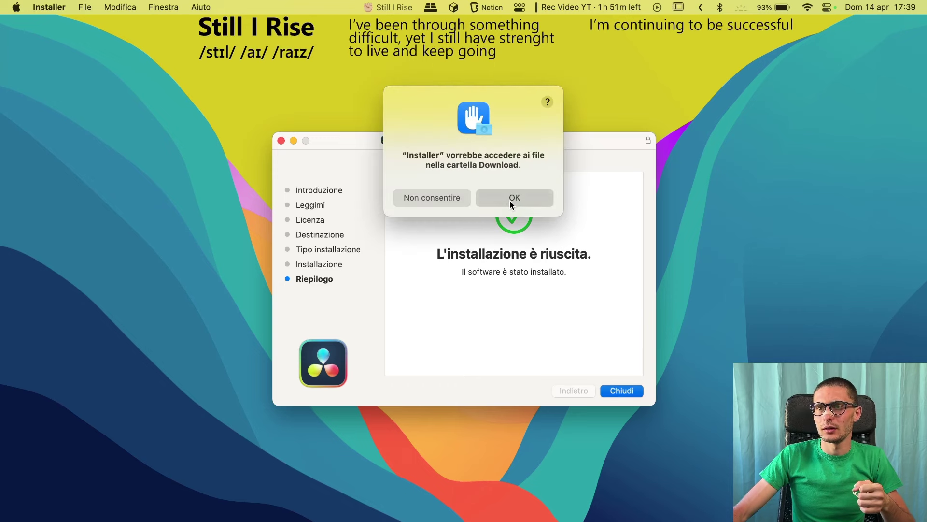
{"action": "left_click", "coordinate": [505, 335]}
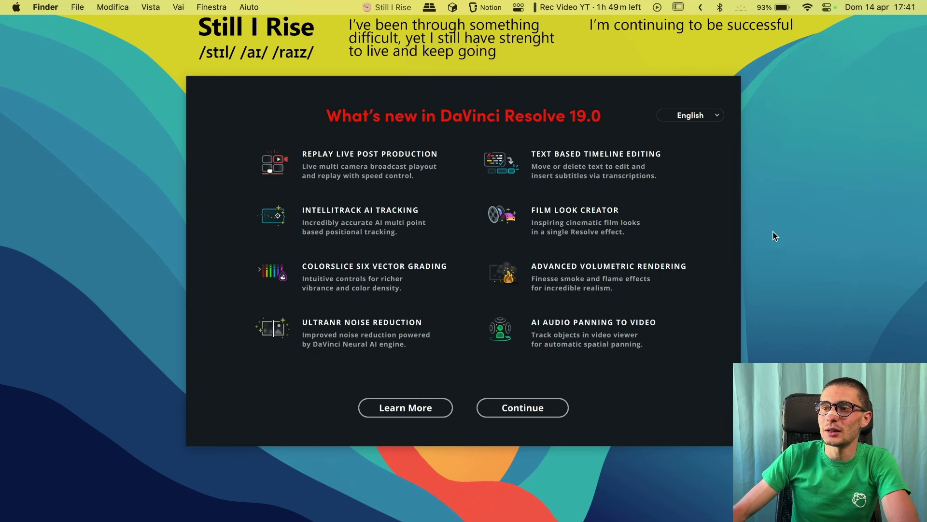
Continue past the What's new overview, start Resolve with existing settings, and show all windows.
{"action": "left_click", "coordinate": [498, 413]}
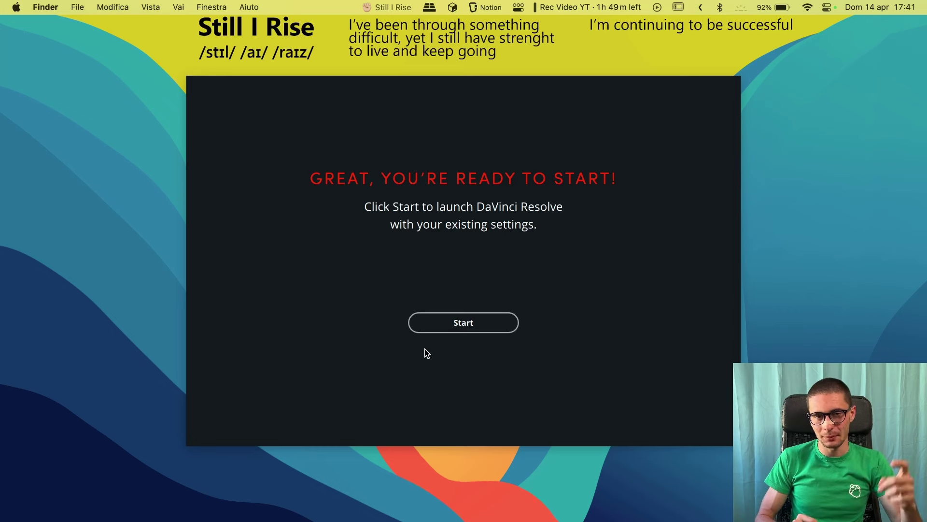
{"action": "left_click", "coordinate": [438, 327]}
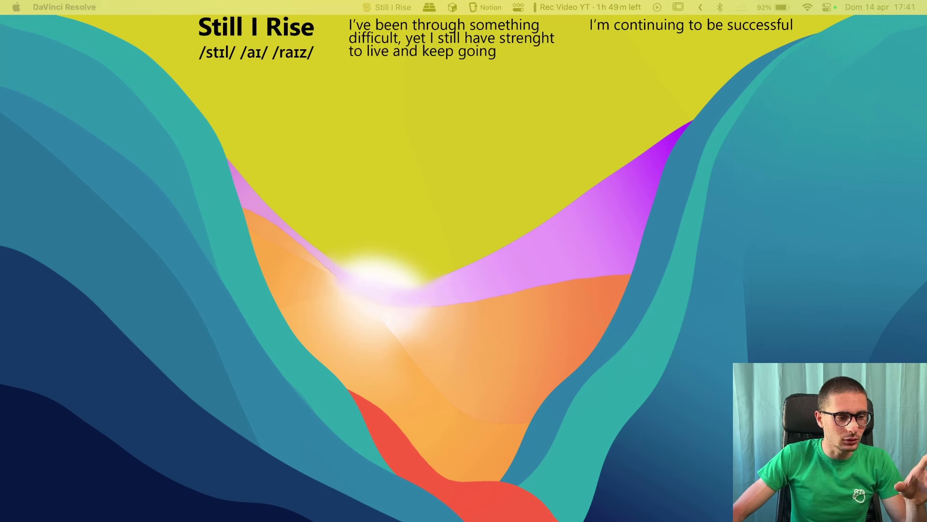
{"action": "key", "text": "ctrl+Up"}
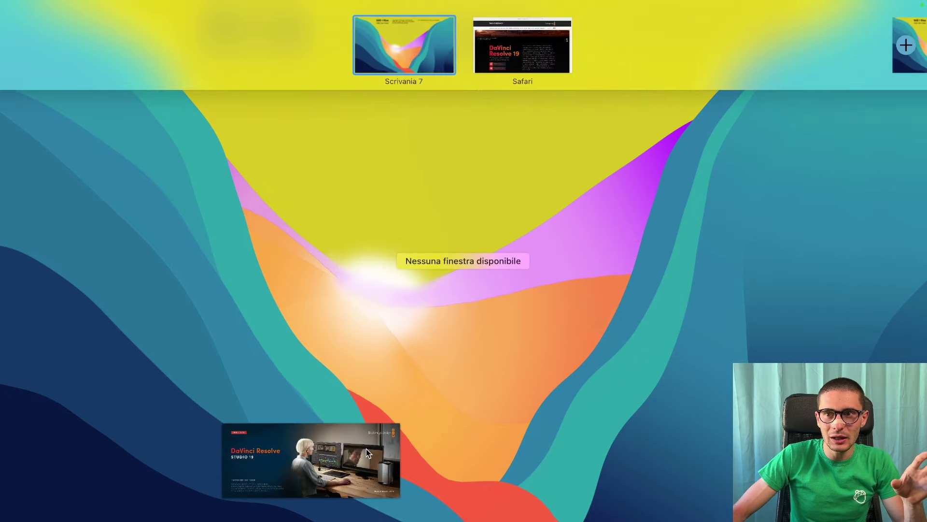
Pick the DaVinci Resolve Studio 19 splash window thumbnail in Mission Control.
{"action": "left_click", "coordinate": [364, 449]}
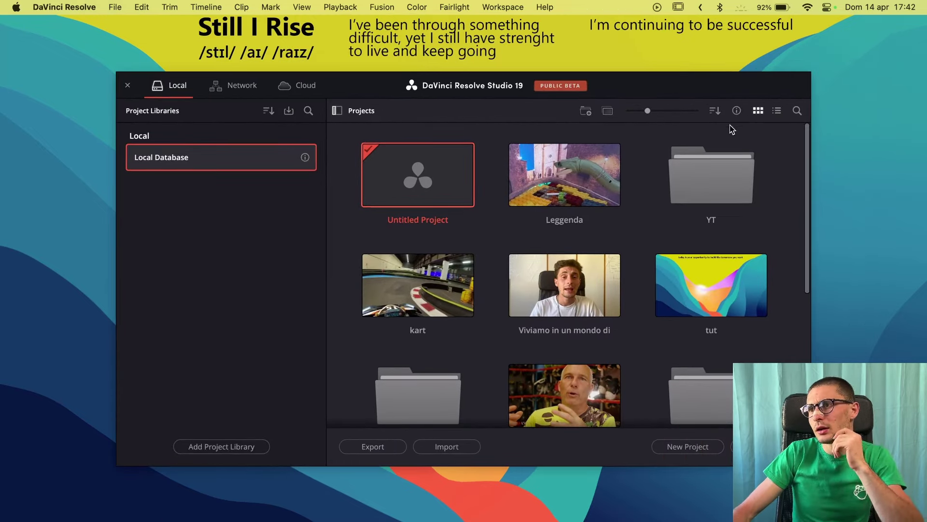
Open the YT project folder, check the Network and Cloud libraries, then return to Local.
{"action": "double_click", "coordinate": [711, 174]}
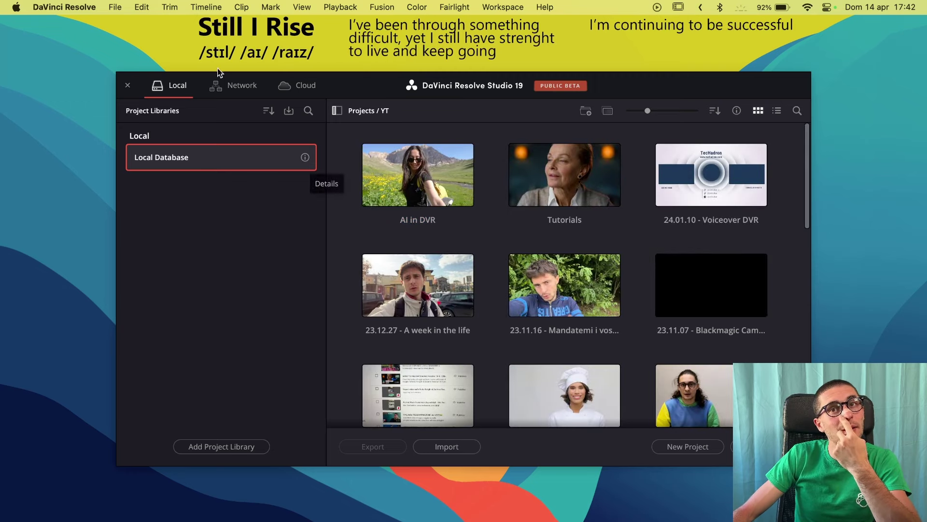
{"action": "left_click", "coordinate": [221, 80]}
{"action": "left_click", "coordinate": [305, 86]}
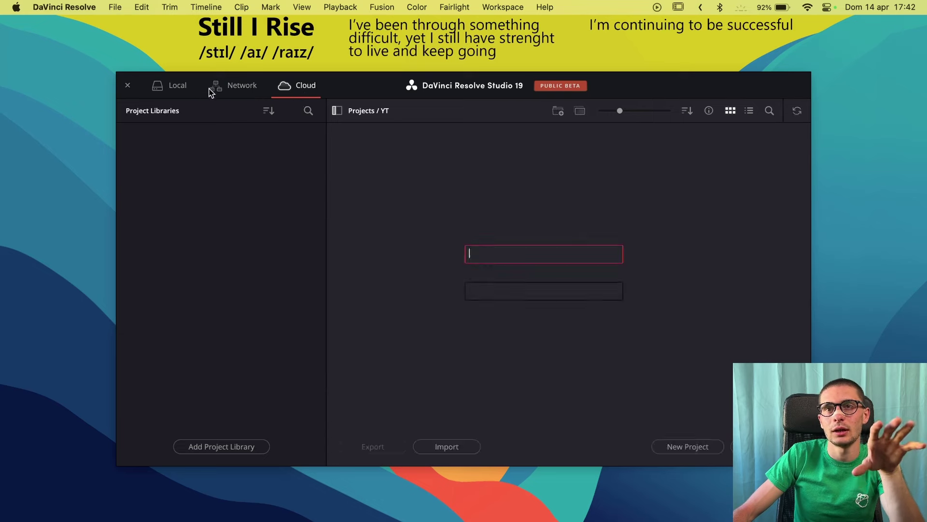
{"action": "left_click", "coordinate": [177, 90]}
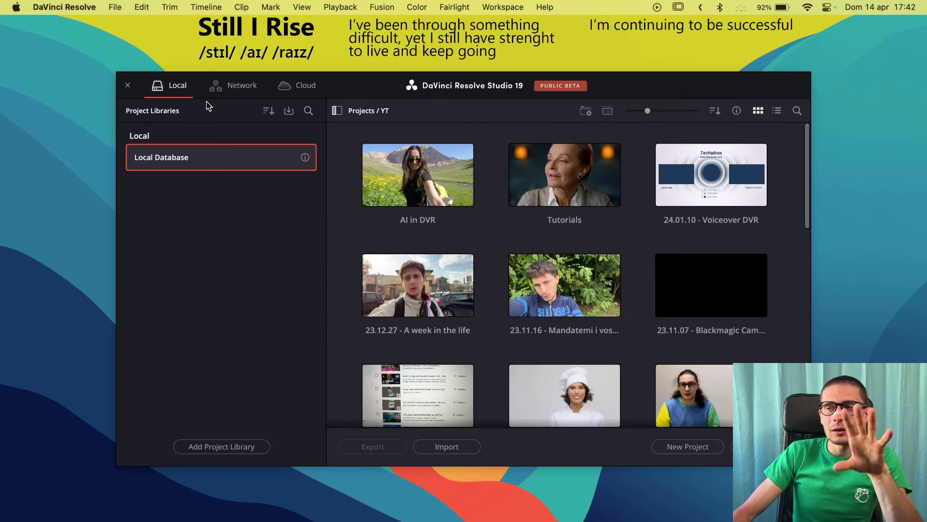
Load the 'AI in DVR' project and switch the viewer to the source view.
{"action": "double_click", "coordinate": [418, 155]}
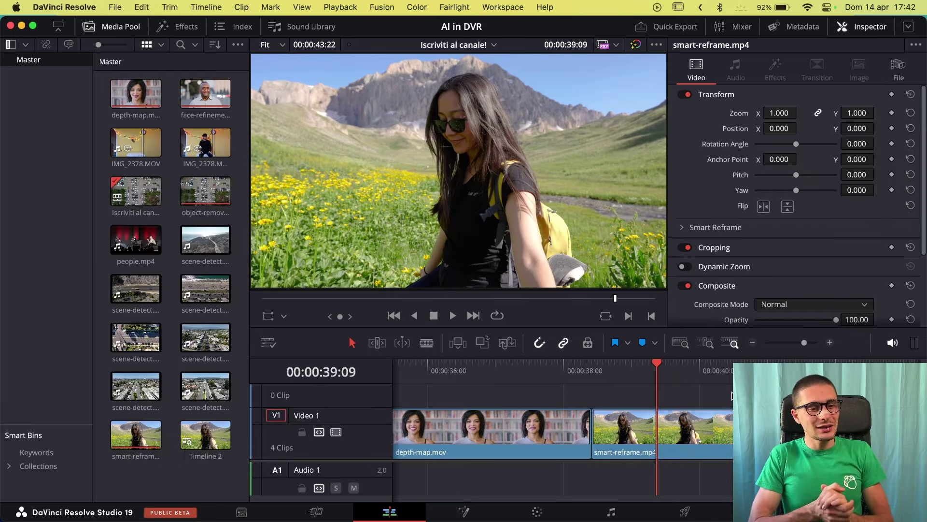
{"action": "key", "text": "q"}
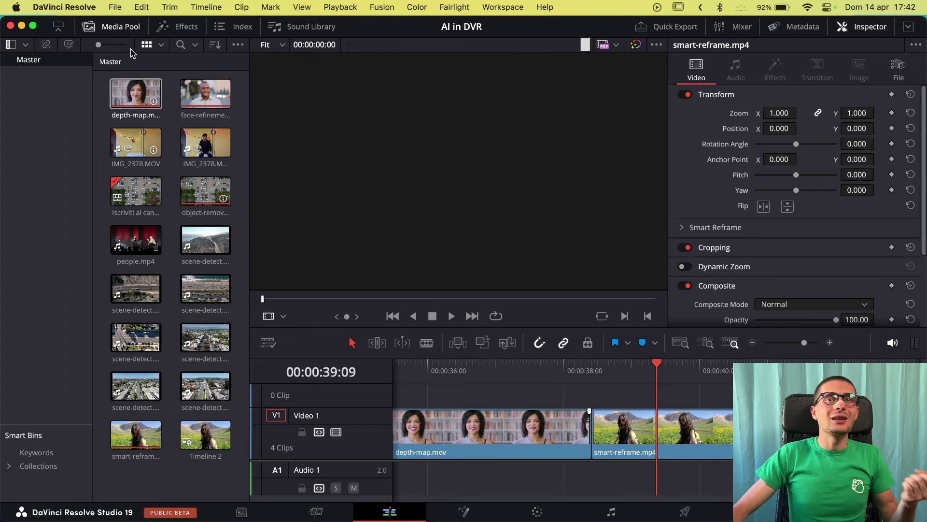